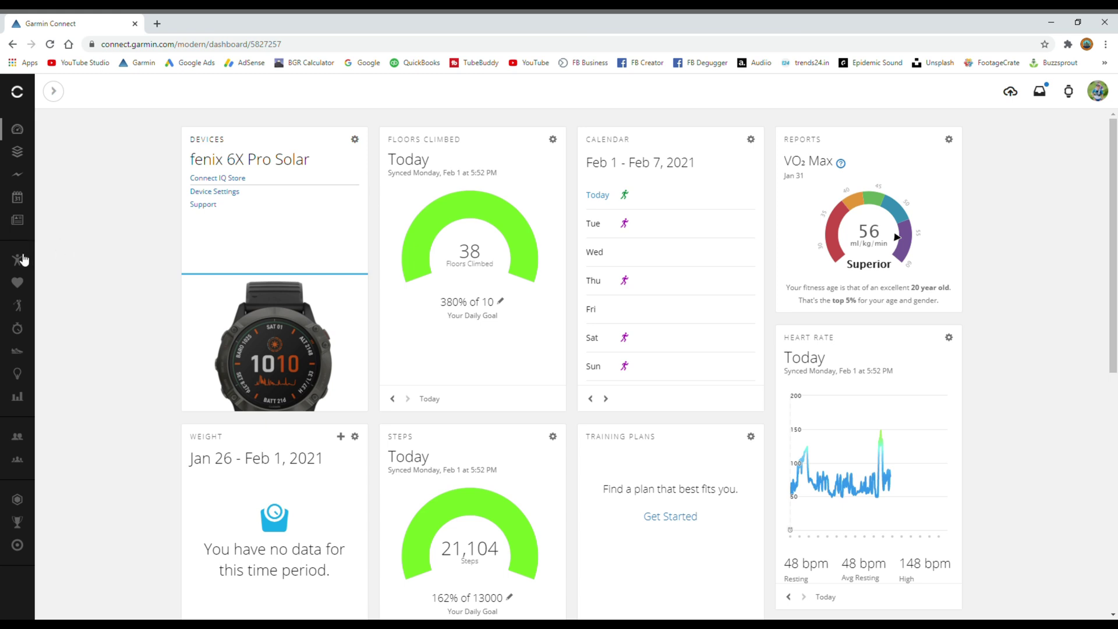
# Open the training workouts list and create a new Run workout
pyautogui.moveTo(20, 257)
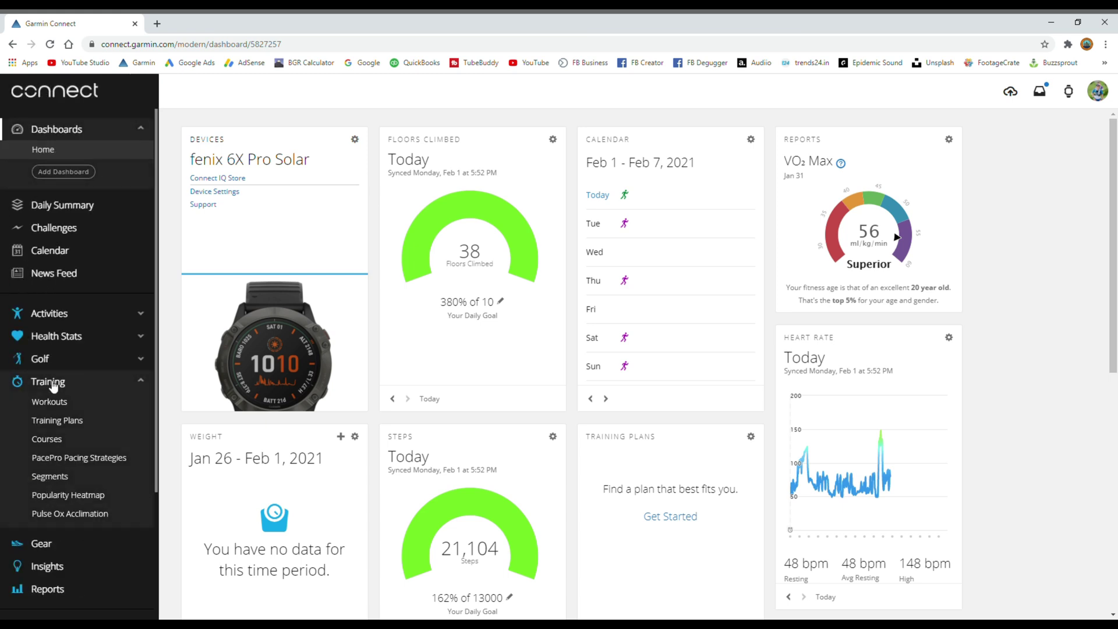
pyautogui.click(144, 382)
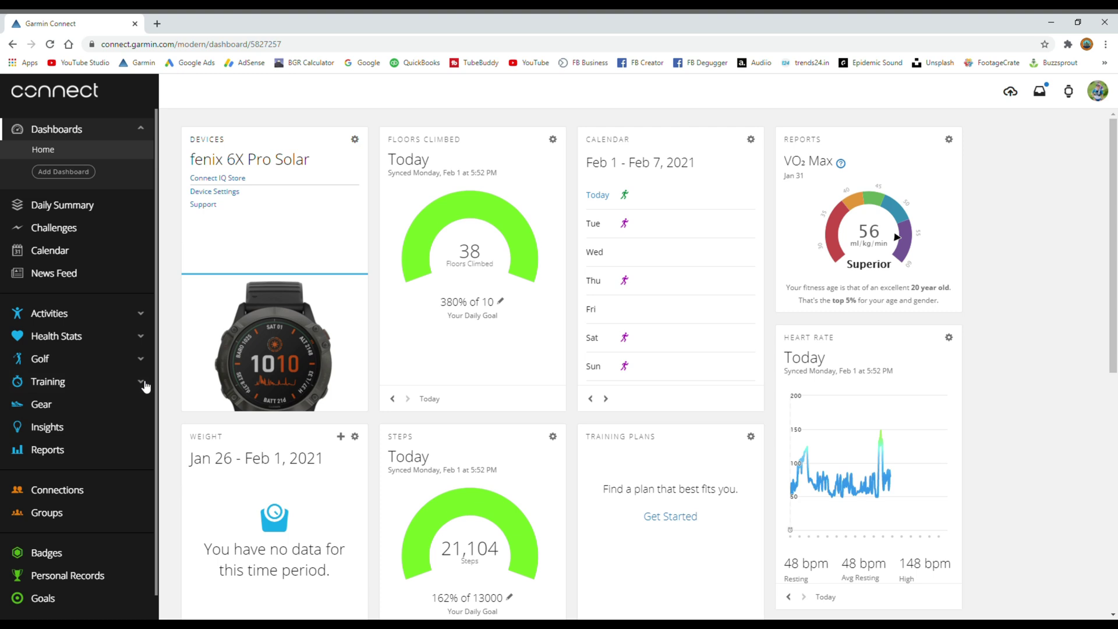
pyautogui.click(144, 382)
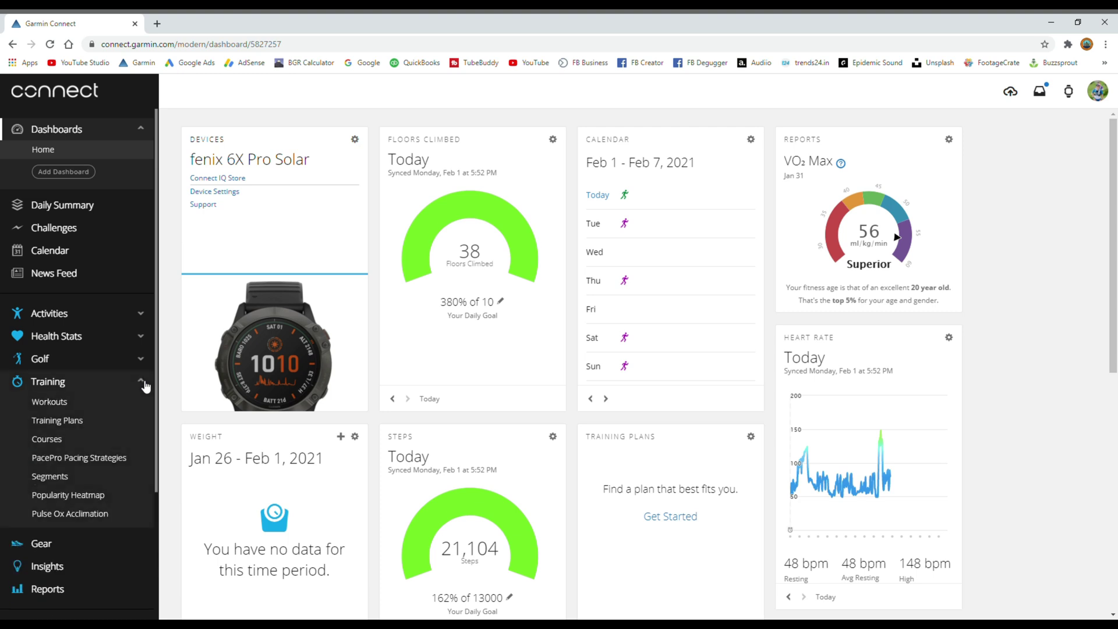
pyautogui.click(57, 409)
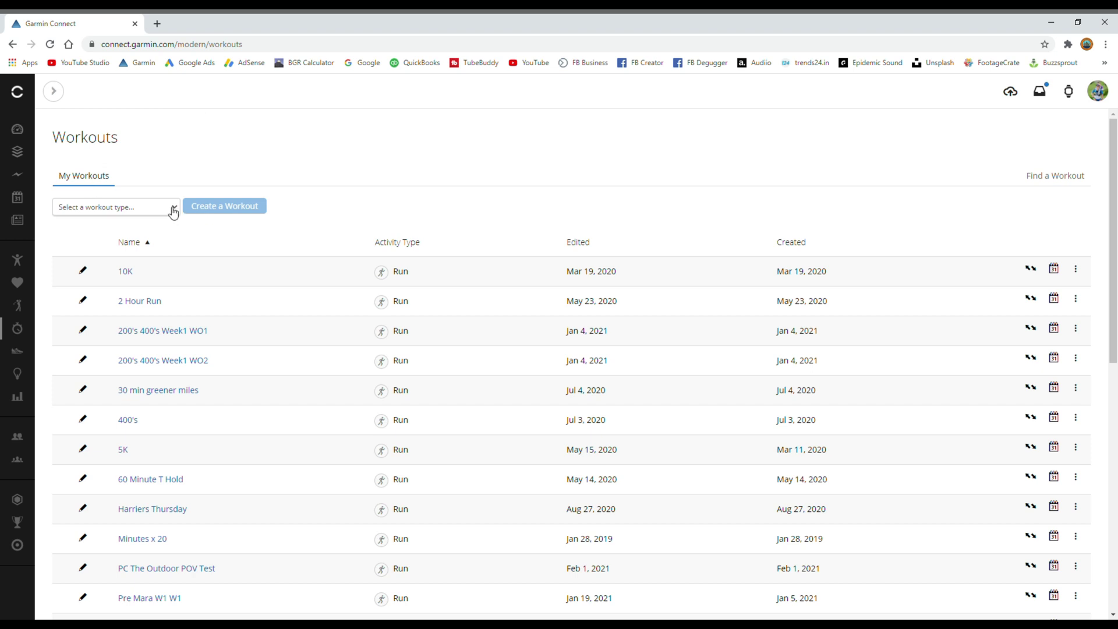
pyautogui.click(99, 232)
pyautogui.click(239, 208)
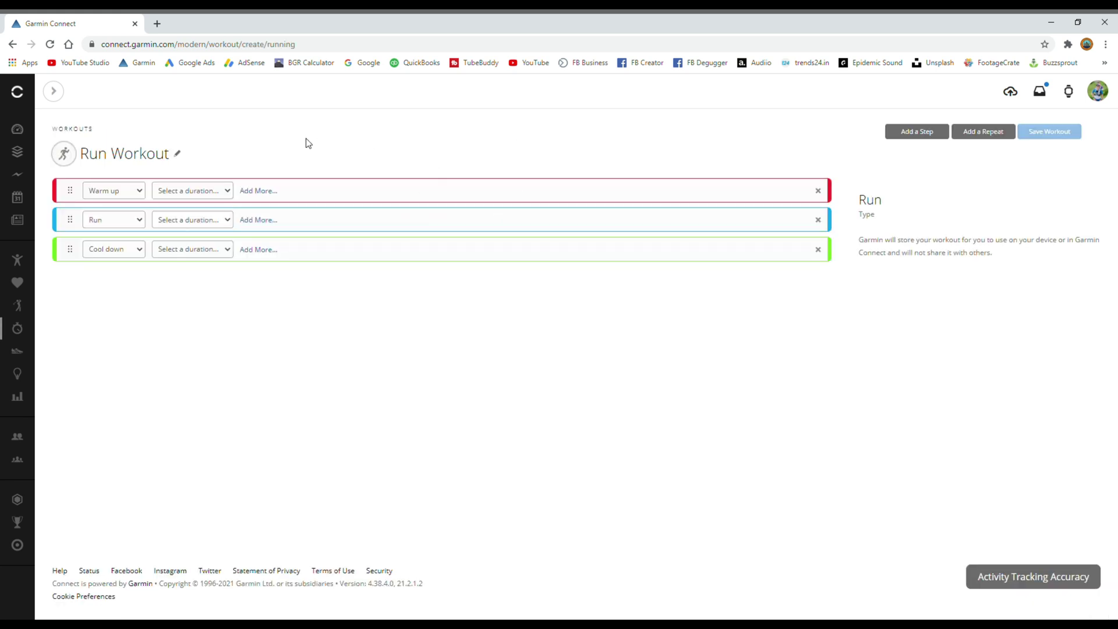
# Rename the workout as "PC The Outdoor POV Test"
pyautogui.click(178, 154)
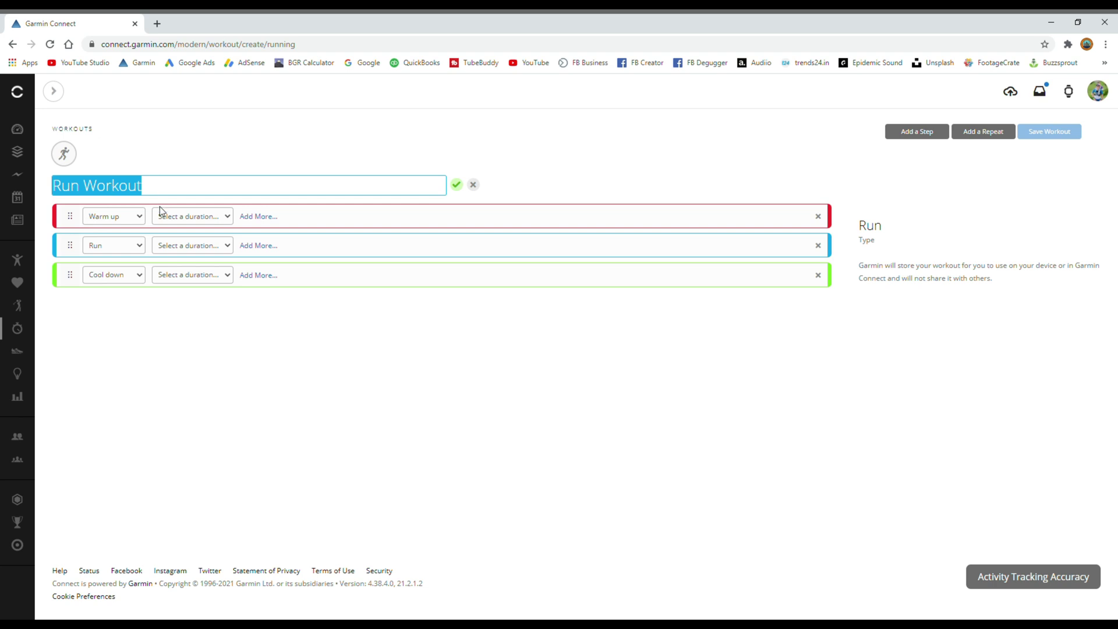
pyautogui.write('The Outdoor POV Test PC')
pyautogui.moveTo(53, 185); pyautogui.dragTo(118, 194)
pyautogui.press('Left')
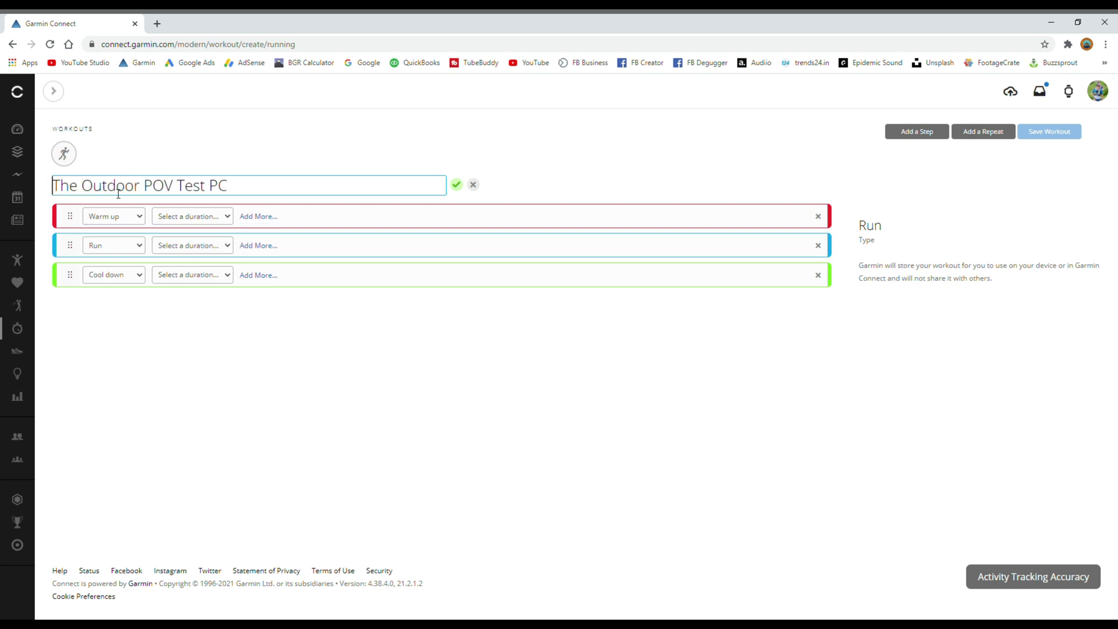
pyautogui.write('PC')
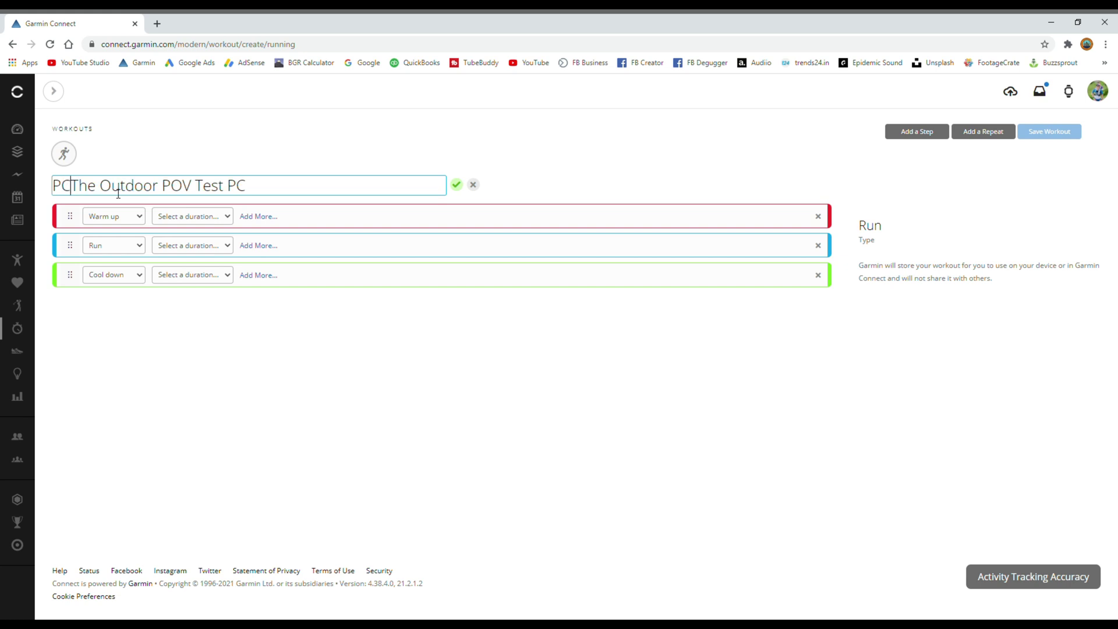
pyautogui.press('Right')
pyautogui.press('Right')
pyautogui.press('Right')
pyautogui.press('Right')
pyautogui.press('Right')
pyautogui.press('Right')
pyautogui.press('Right')
pyautogui.press('Right')
pyautogui.press('Right')
pyautogui.press('Right')
pyautogui.press('Right')
pyautogui.press('Right')
pyautogui.press('Right')
pyautogui.press('Right')
pyautogui.press('Right')
pyautogui.press('Right')
pyautogui.press('Right')
pyautogui.press('Right')
pyautogui.press('Right')
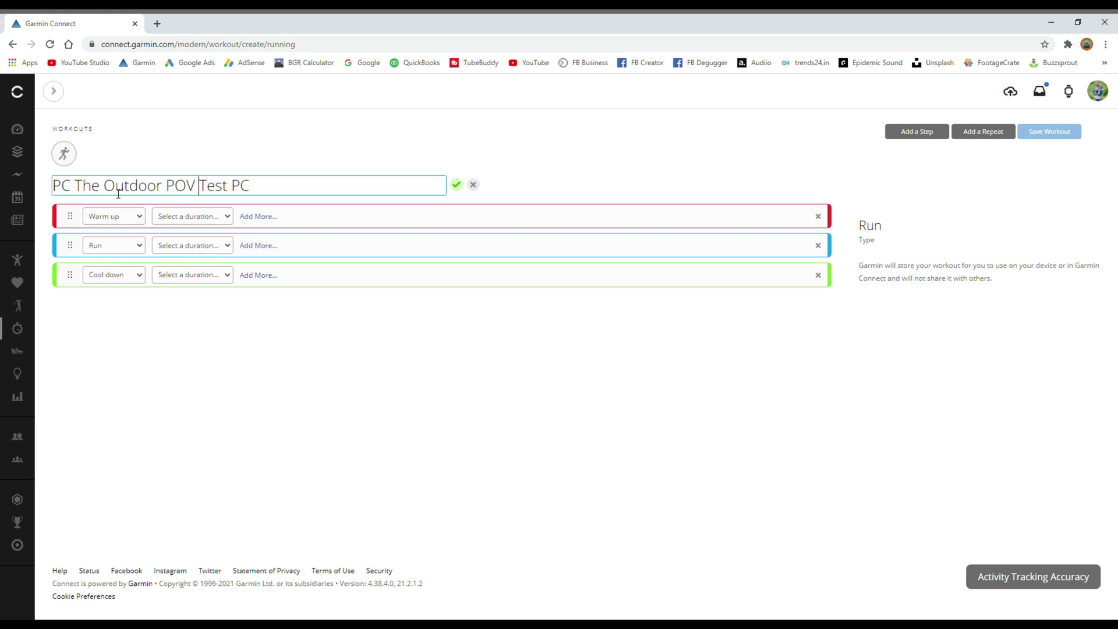
pyautogui.press('Right')
pyautogui.press('Right')
pyautogui.press('Right')
pyautogui.press('Right')
pyautogui.press('BackSpace')
pyautogui.press('BackSpace')
pyautogui.press('BackSpace')
pyautogui.click(458, 186)
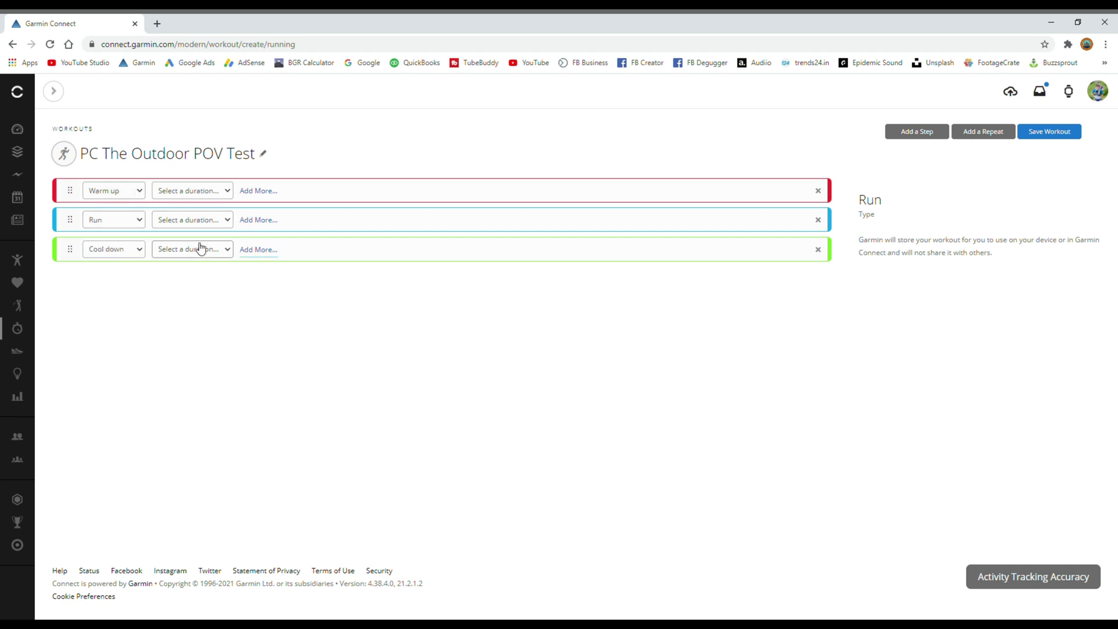
# Replace the standalone Run step with a repeat block placed between the warm up and the cool down
pyautogui.click(818, 220)
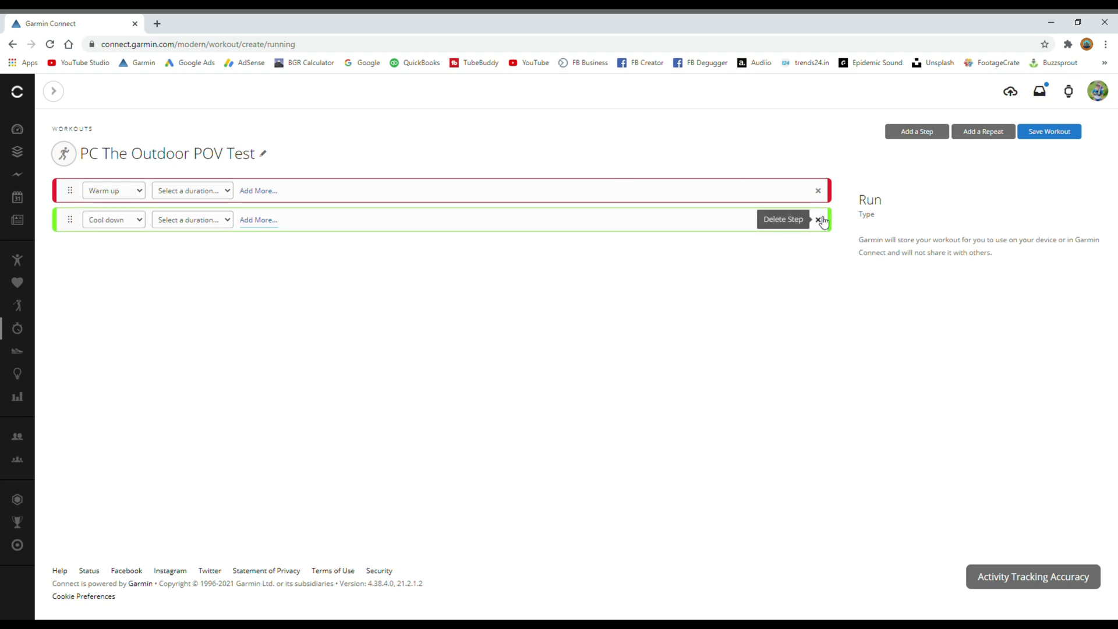
pyautogui.click(983, 133)
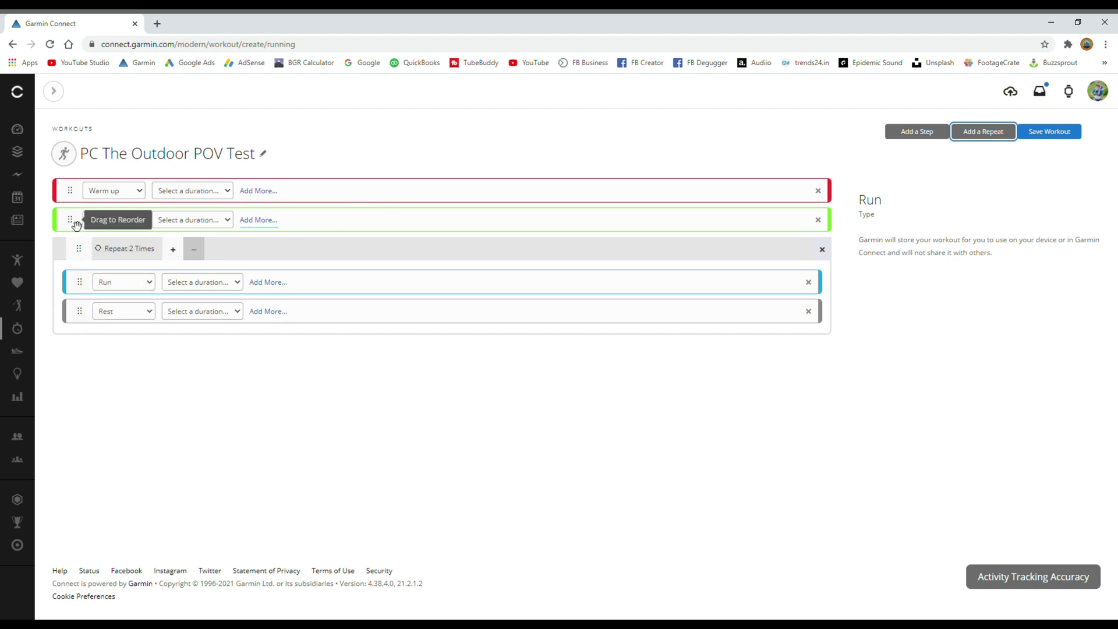
pyautogui.moveTo(72, 221); pyautogui.dragTo(81, 350)
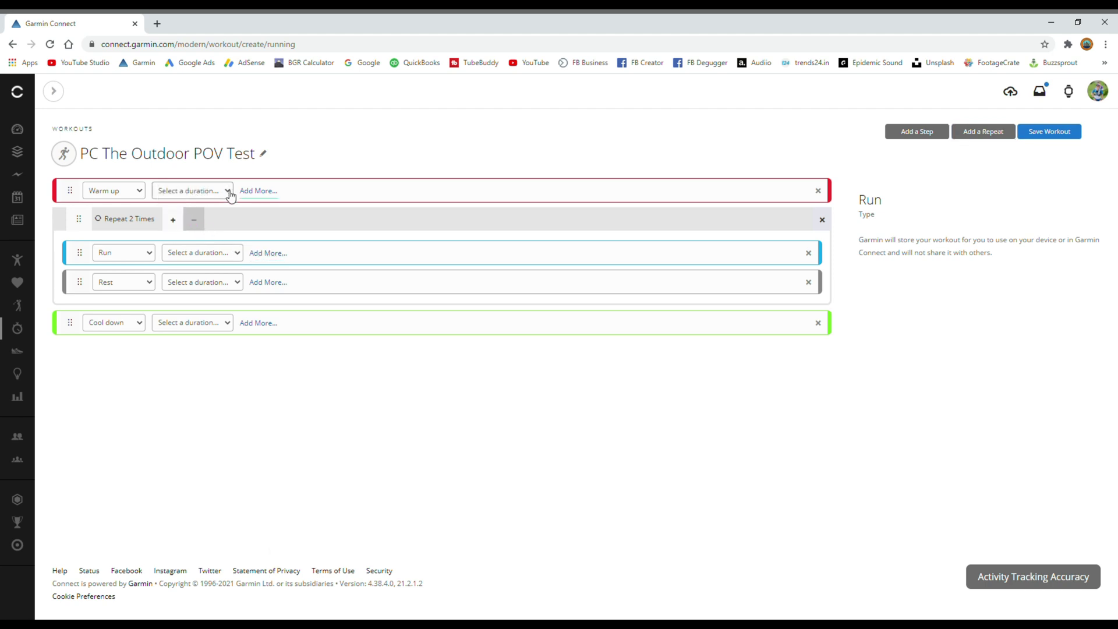
# Set the duration of both the Warm up and Cool down steps to Lap Button Press
pyautogui.press('Down')
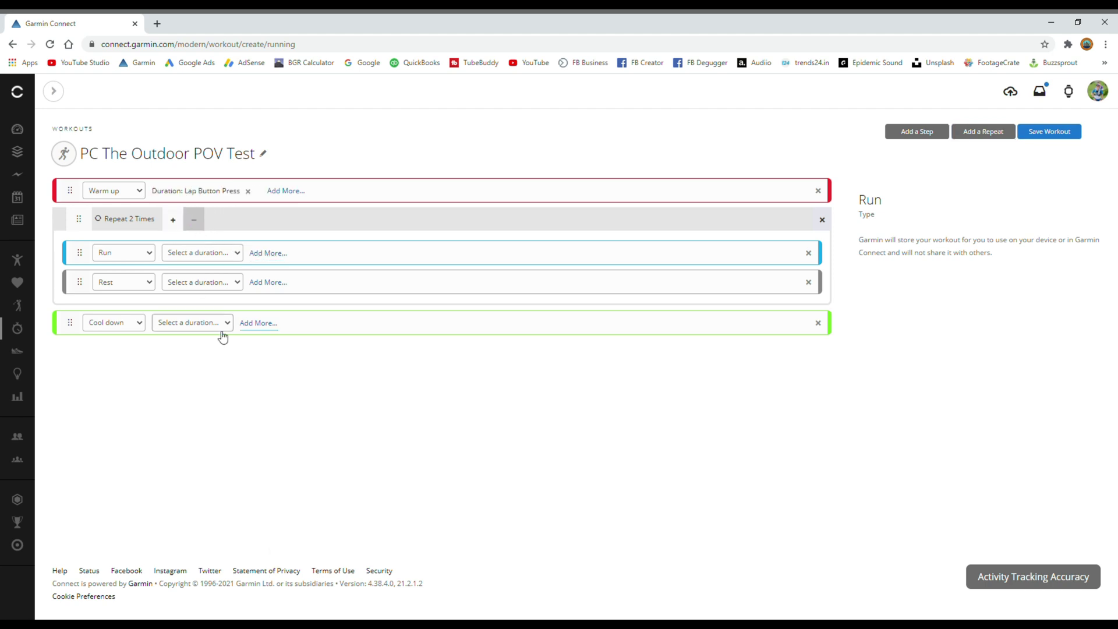
pyautogui.click(231, 324)
pyautogui.press('Down')
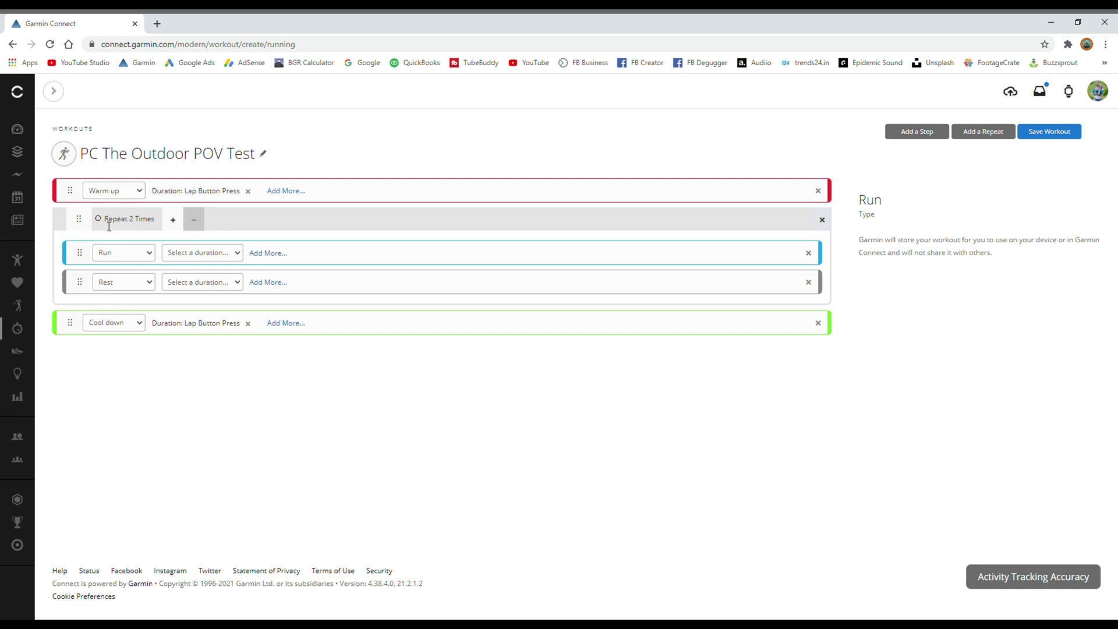
# Set the repeat block to repeat 5 times
pyautogui.click(177, 222)
pyautogui.click(177, 222)
pyautogui.click(177, 223)
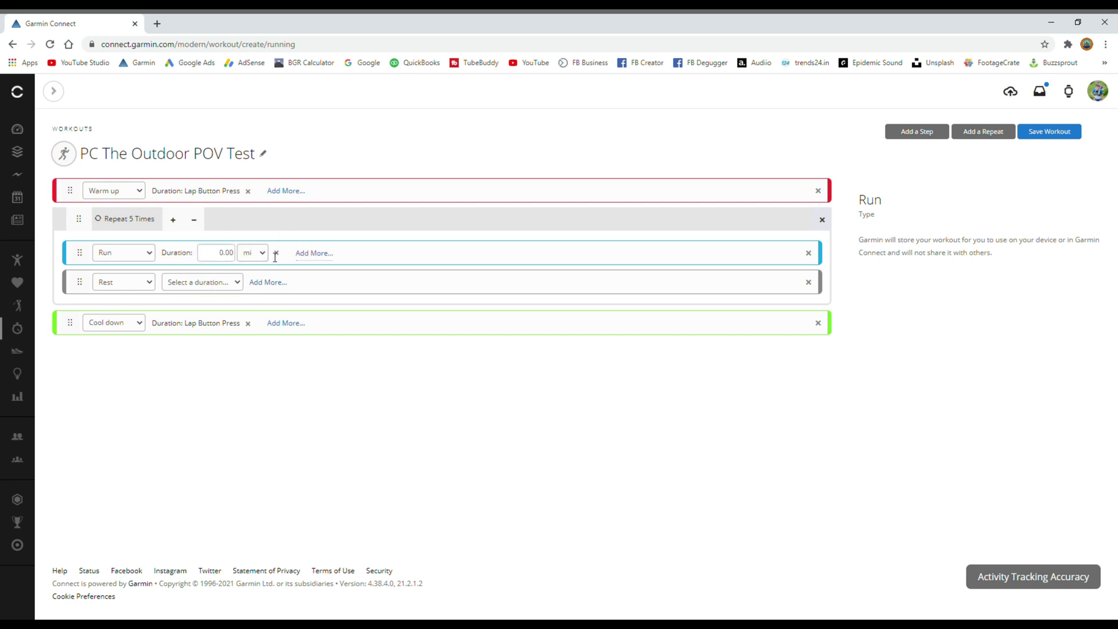
# Set the repeated Run step's distance to 1 mi and give the Rest step a time-based duration
pyautogui.press('BackSpace')
pyautogui.write('1')
pyautogui.press('BackSpace')
pyautogui.press('BackSpace')
pyautogui.write('01')
pyautogui.press('Delete')
pyautogui.press('Delete')
pyautogui.click(218, 307)
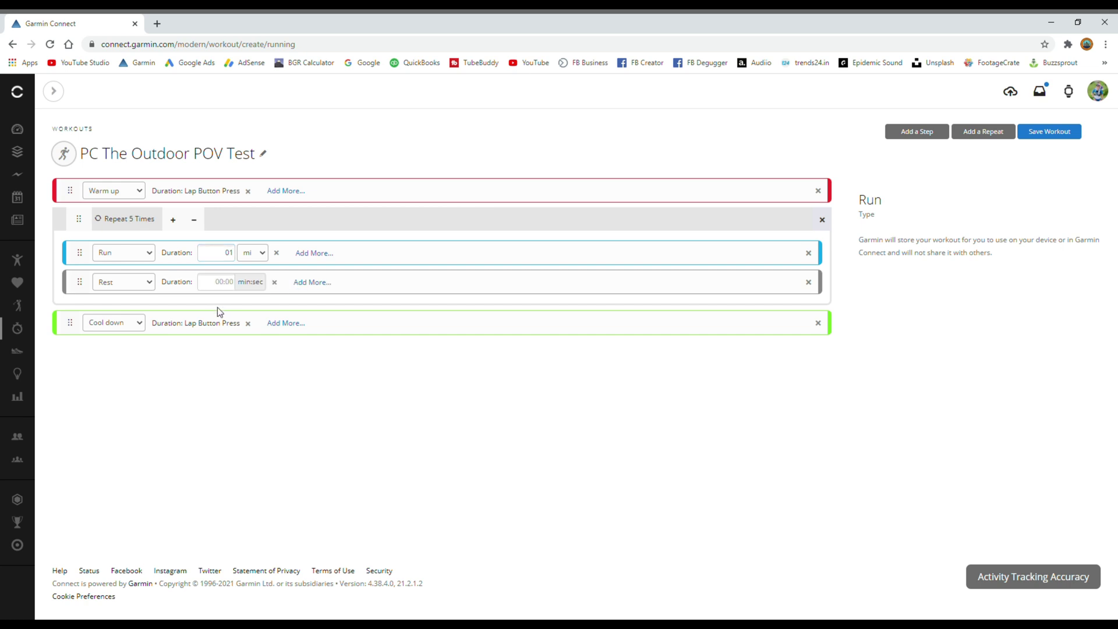
pyautogui.press('BackSpace')
pyautogui.press('BackSpace')
pyautogui.write('1')
# Set the Rest step's duration to 02:00 min:sec and save the workout
pyautogui.click(231, 287)
pyautogui.write('02:00')
pyautogui.click(262, 413)
pyautogui.click(1066, 134)
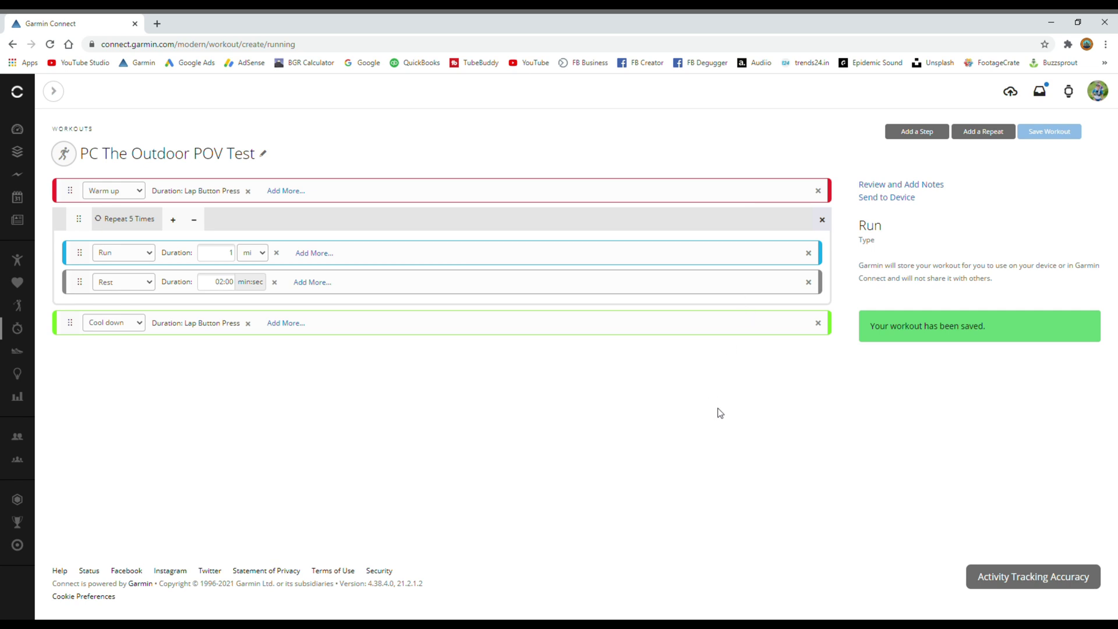
# Delete the second PC The Outdoor POV Test entry from the workouts list and open the remaining one
pyautogui.moveTo(20, 268)
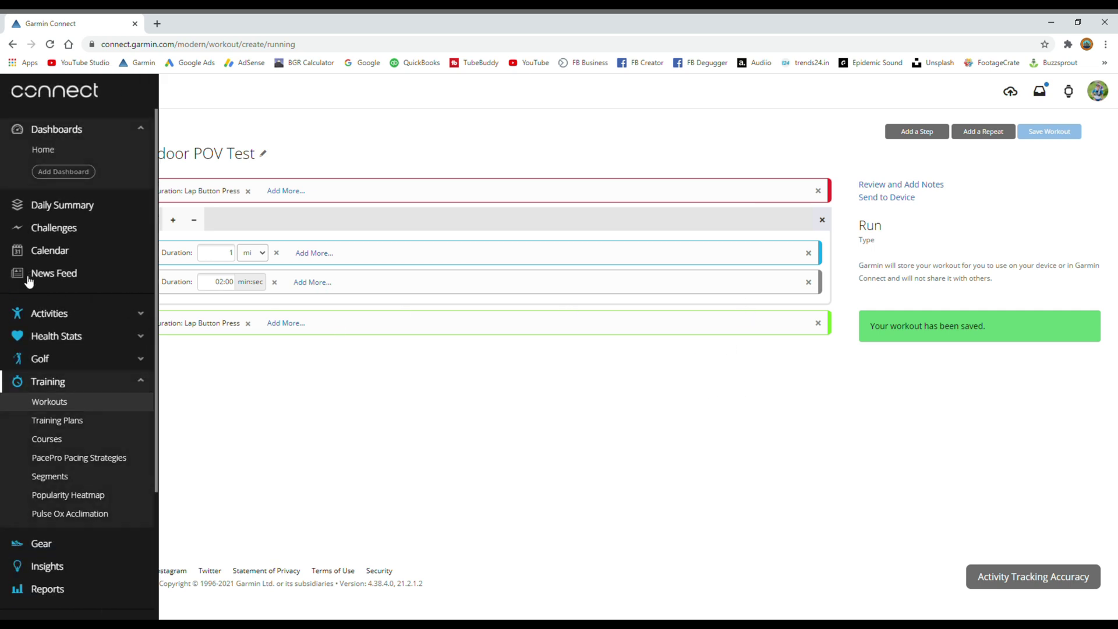
pyautogui.click(50, 403)
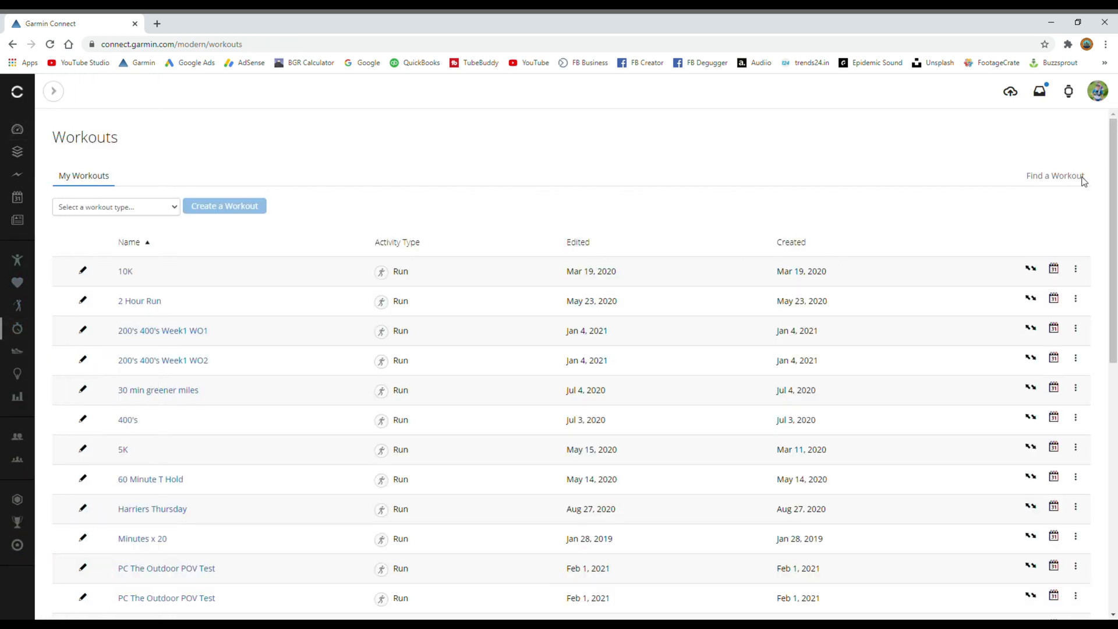
pyautogui.scroll(-5, 1089, 262)
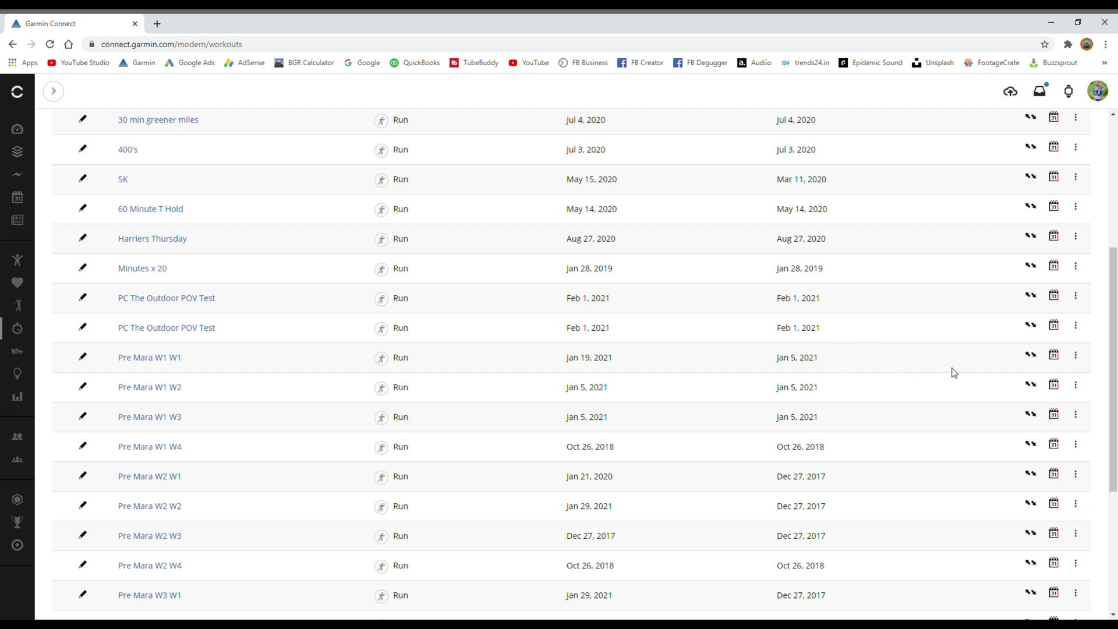
pyautogui.click(1079, 328)
pyautogui.click(1039, 364)
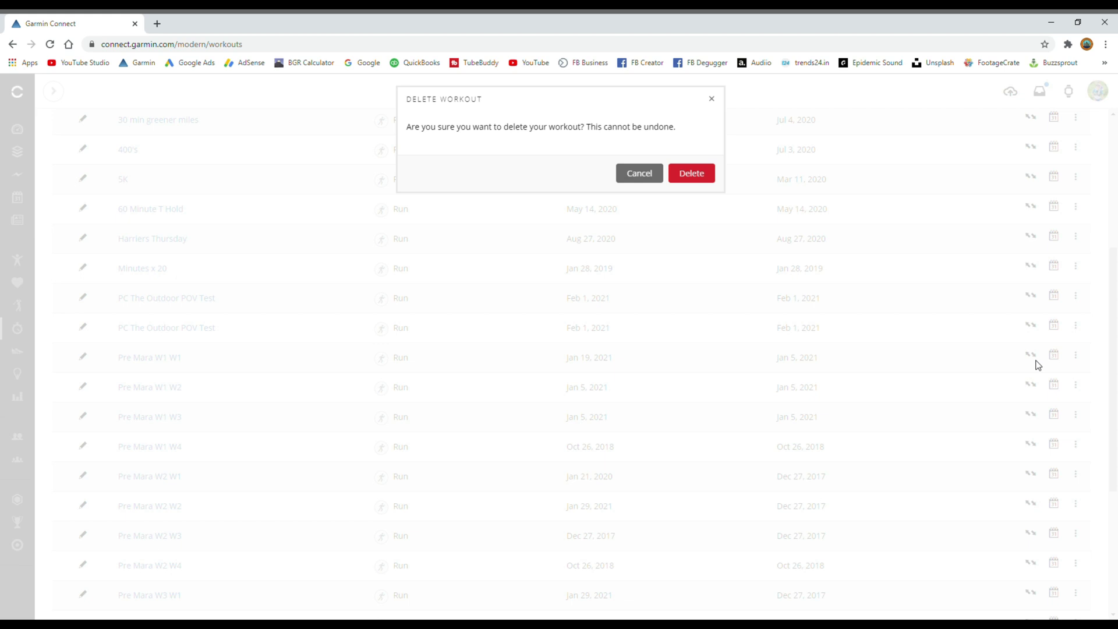
pyautogui.click(707, 176)
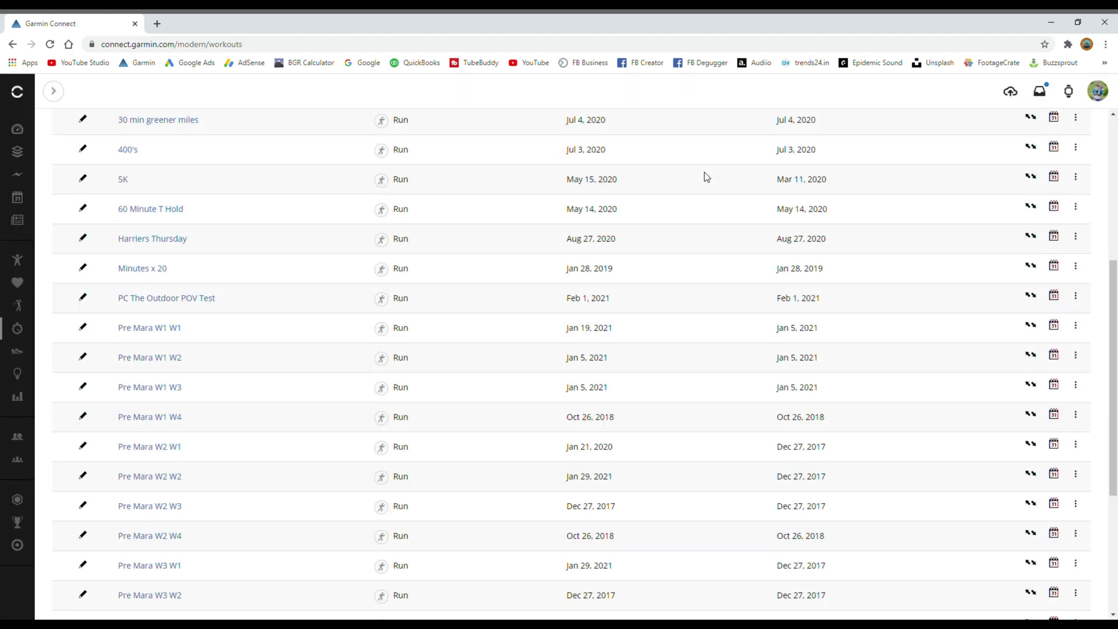
pyautogui.click(163, 299)
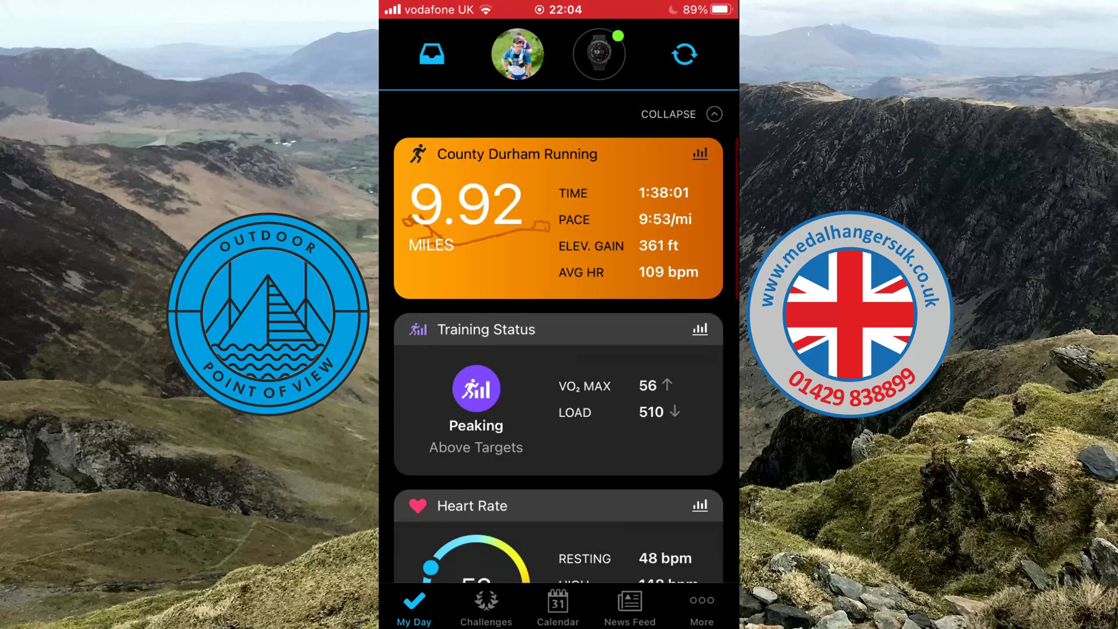
# In the Garmin Connect phone app, open the training workouts and delete Iphone Workout Test
pyautogui.click(702, 609)
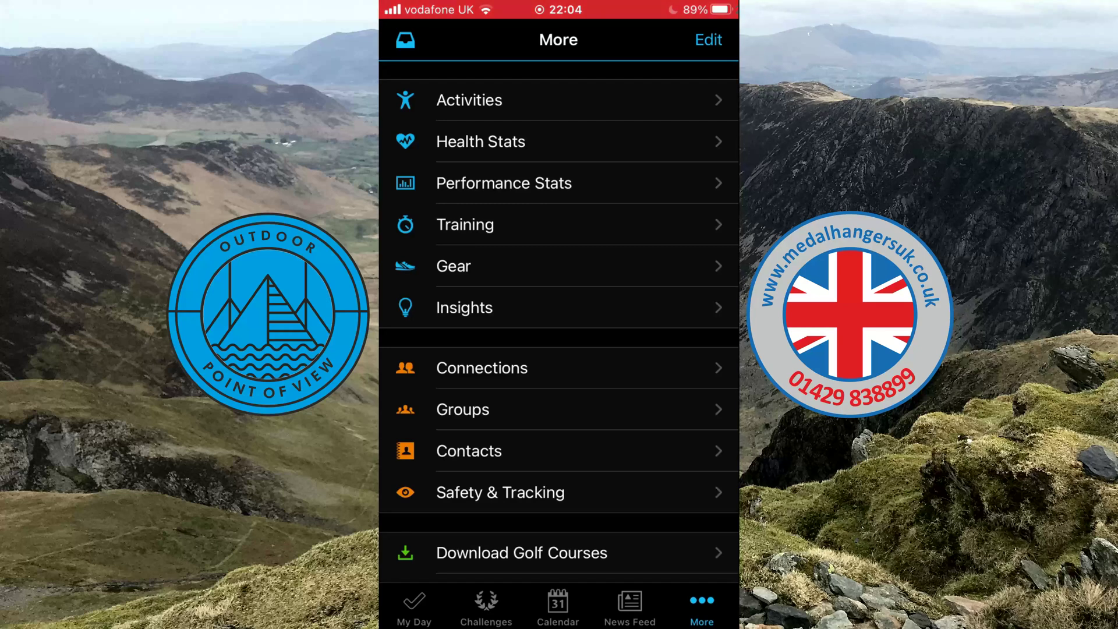
pyautogui.click(465, 224)
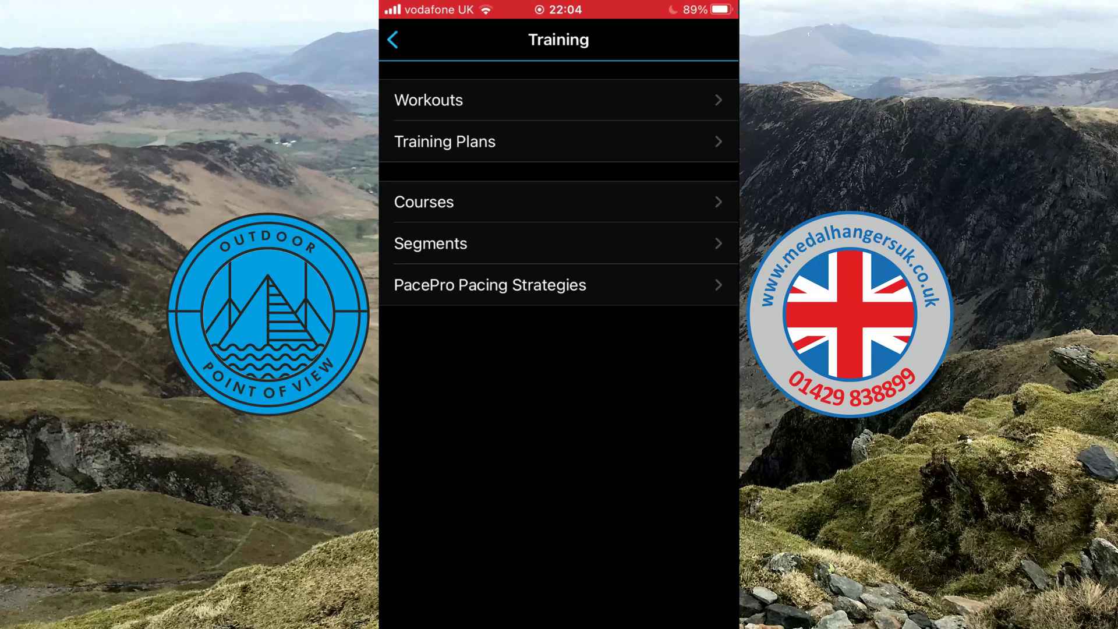
pyautogui.click(428, 100)
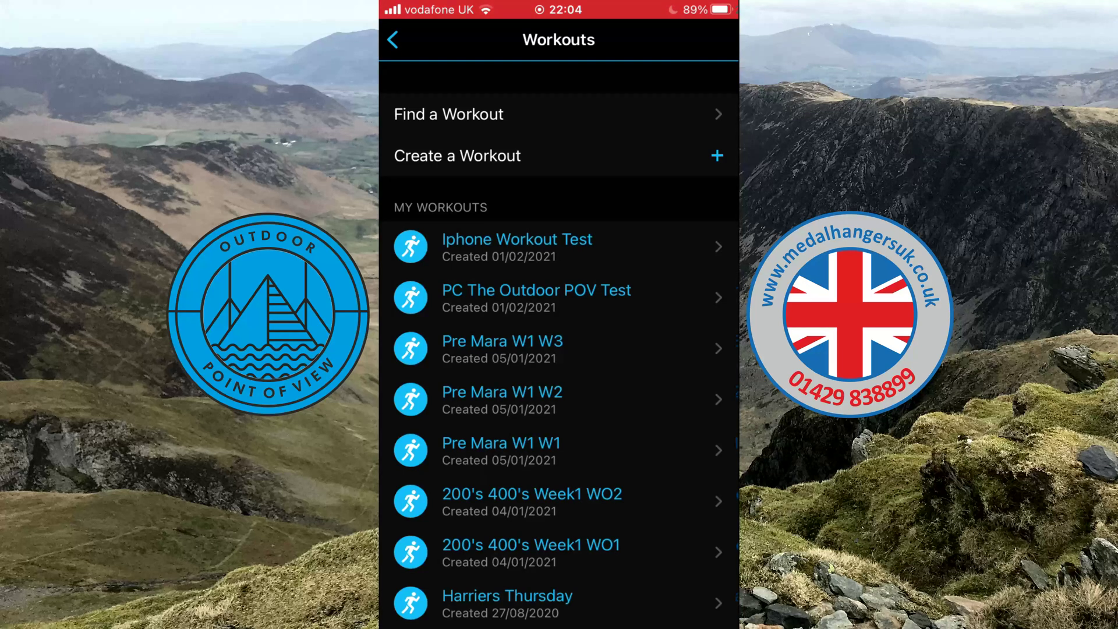
pyautogui.moveTo(641, 246); pyautogui.dragTo(513, 246)
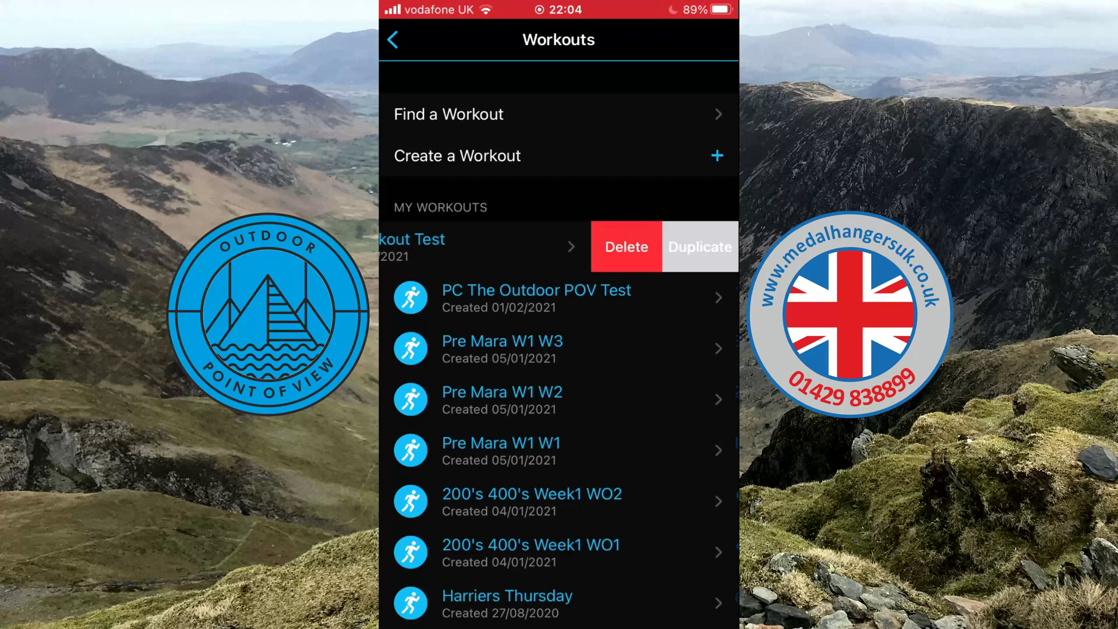
pyautogui.click(624, 245)
pyautogui.click(623, 352)
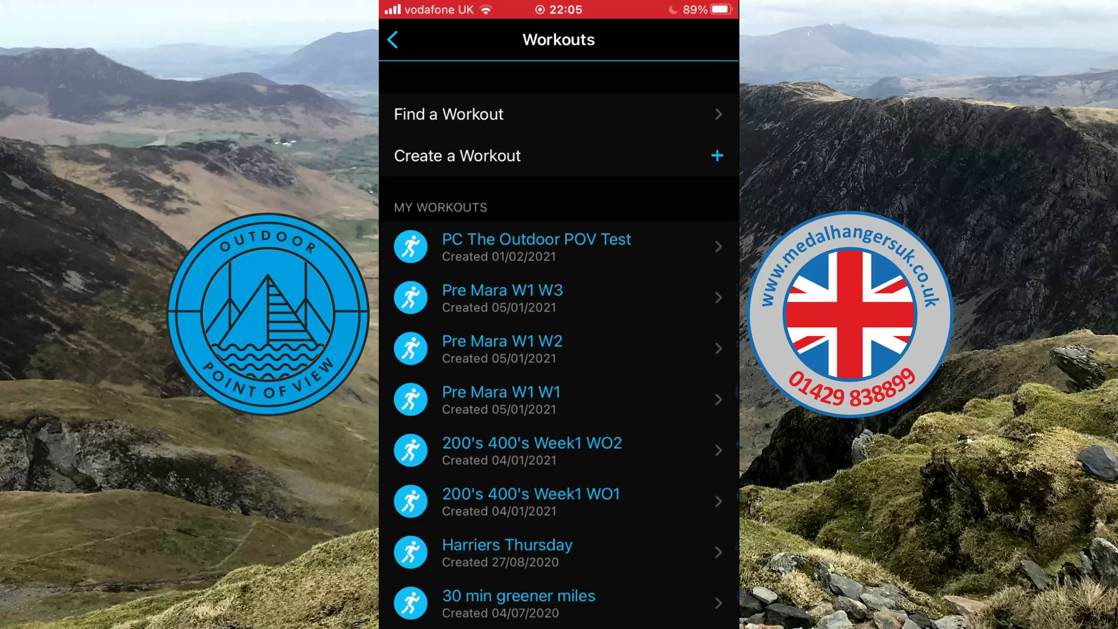
# Create a Run workout and add a repeat block set to 5 times
pyautogui.click(457, 156)
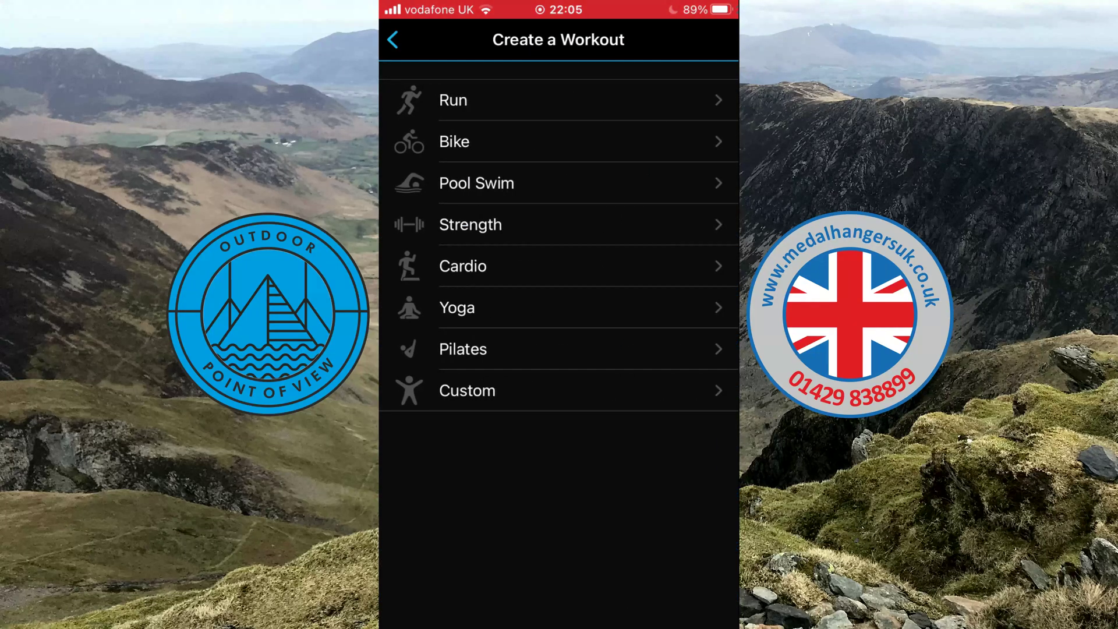
pyautogui.click(453, 100)
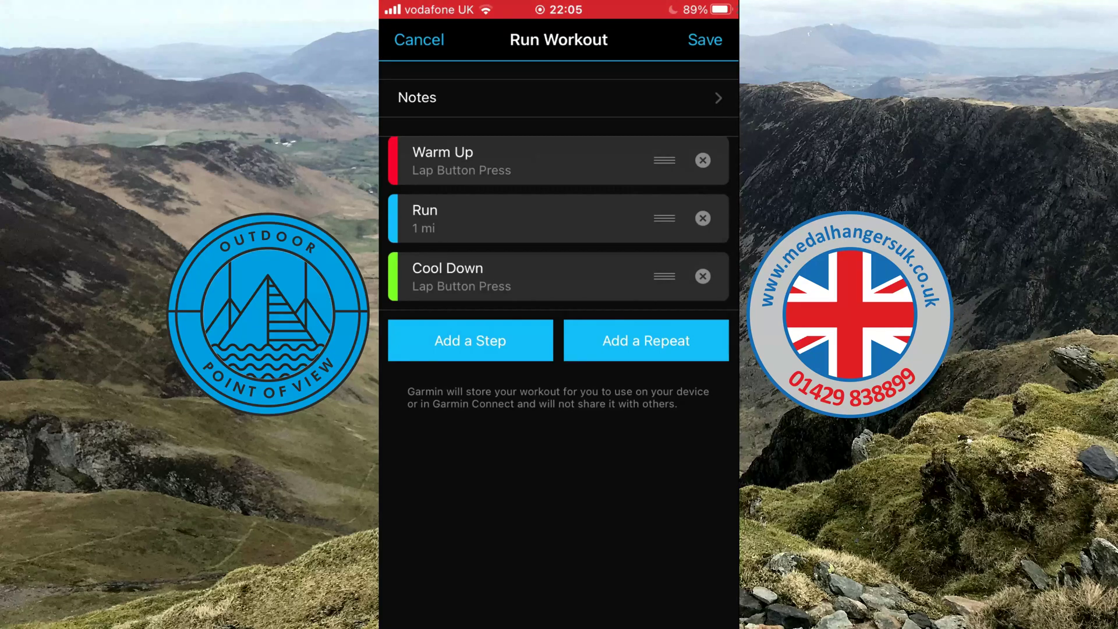
pyautogui.click(645, 341)
pyautogui.click(483, 333)
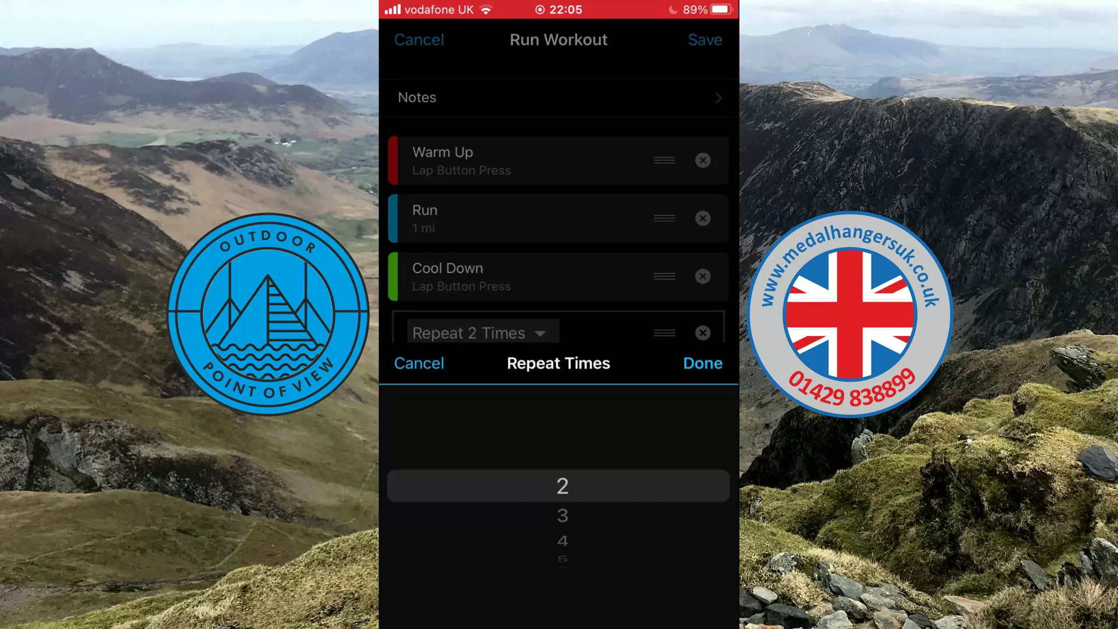
pyautogui.moveTo(563, 524); pyautogui.dragTo(562, 437)
pyautogui.click(703, 362)
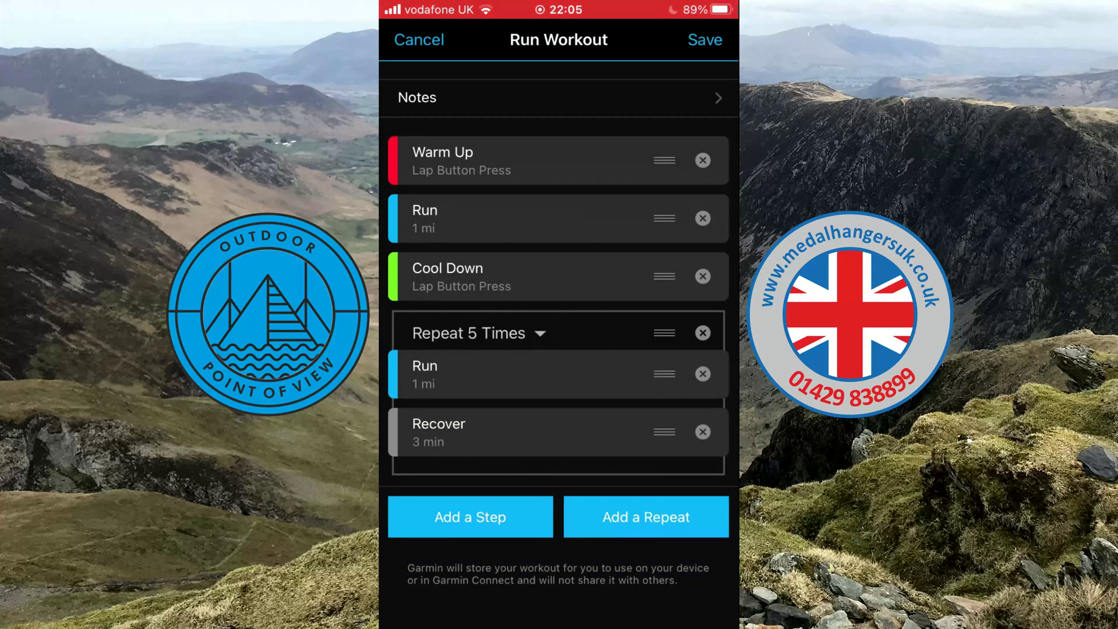